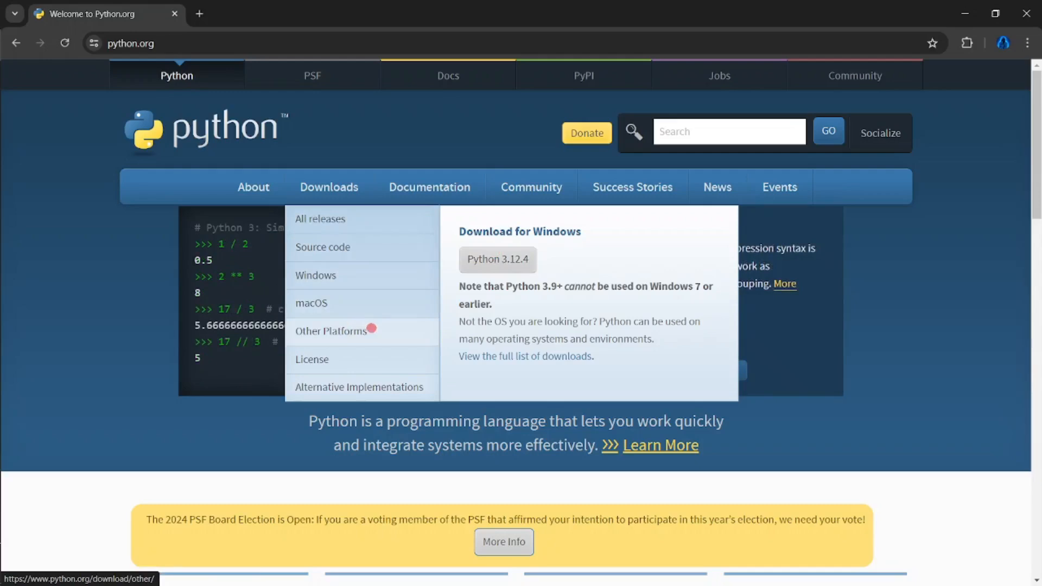
Download the Python 3.12.4 Windows installer to the Downloads folder and show the saved file there
left_click(477, 261)
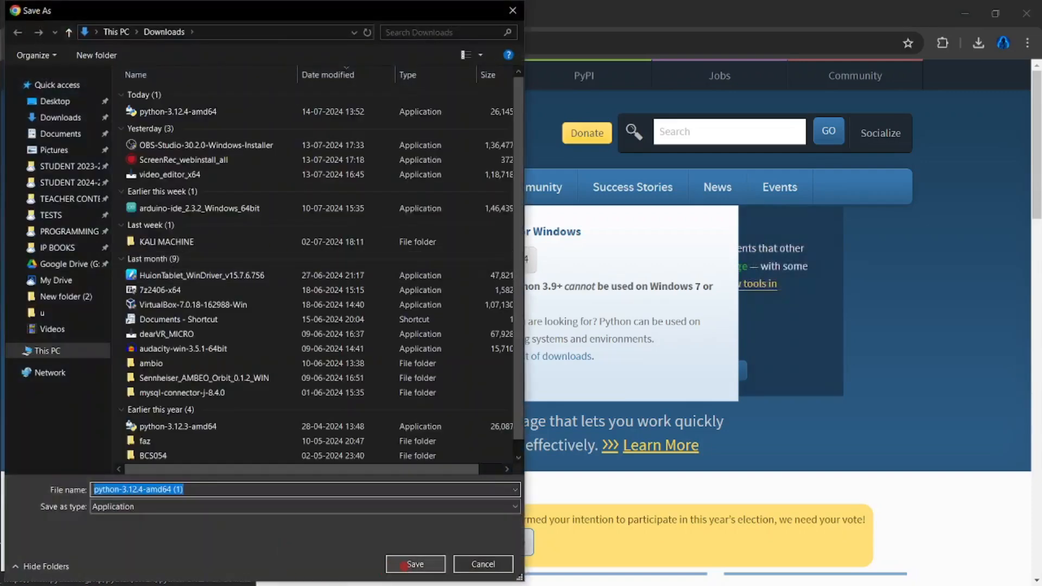
left_click(404, 561)
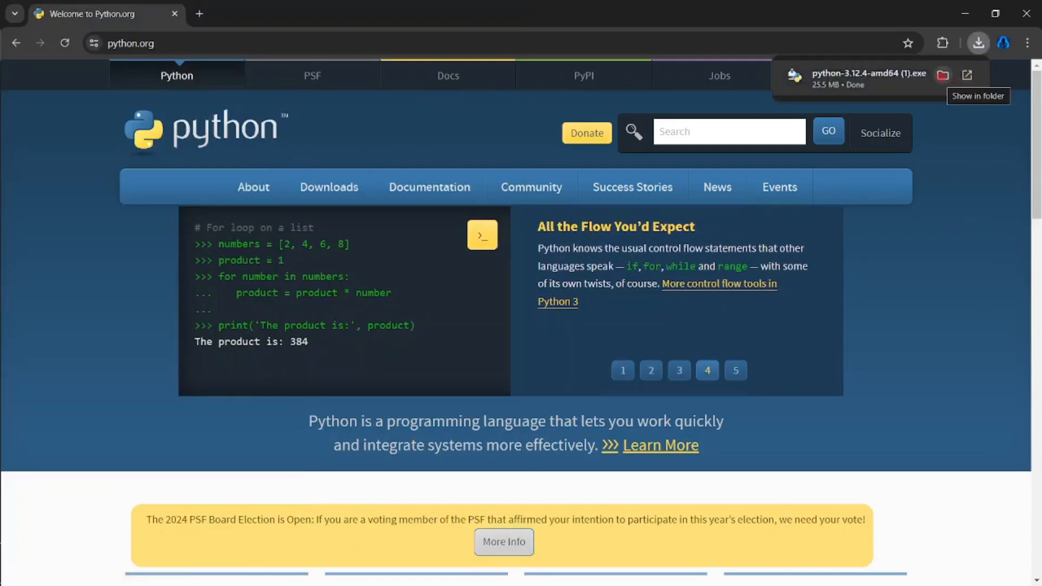
left_click(942, 75)
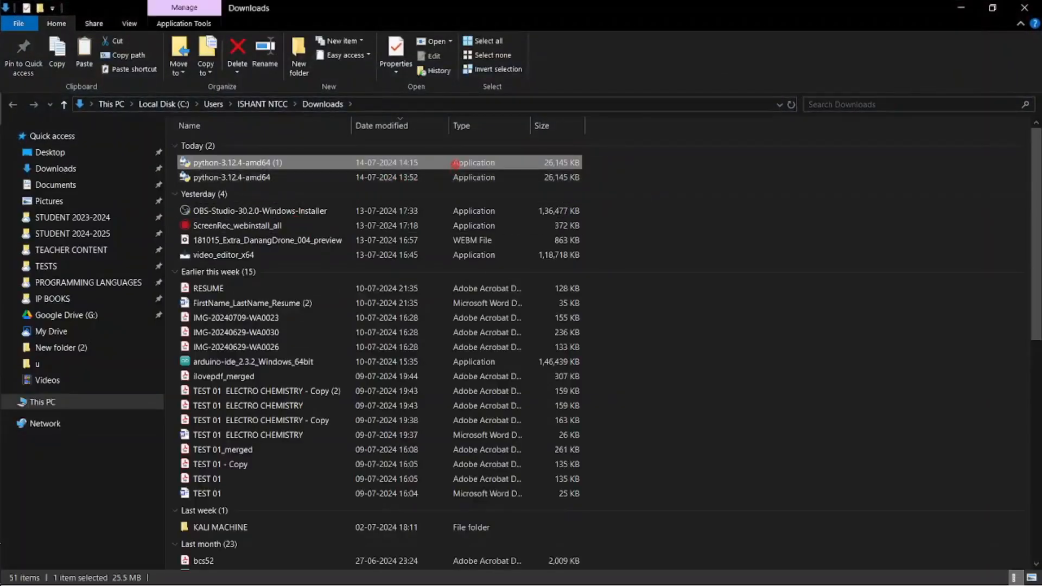
Install Python 3.12.4 (64-bit) from python-3.12.4-amd64 (1) with default settings and python.exe added to PATH, and close the setup
double_click(455, 163)
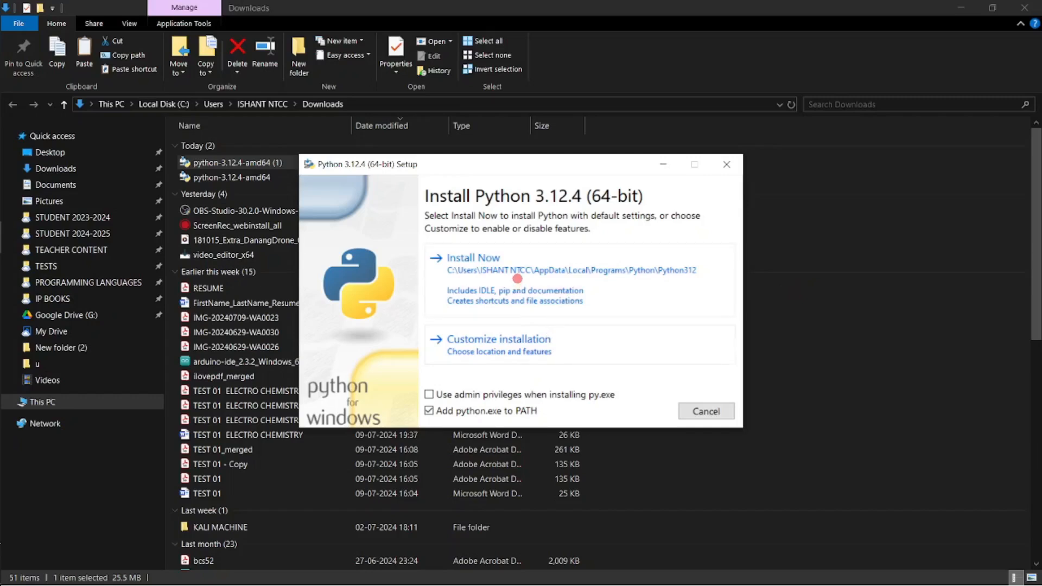
left_click(517, 279)
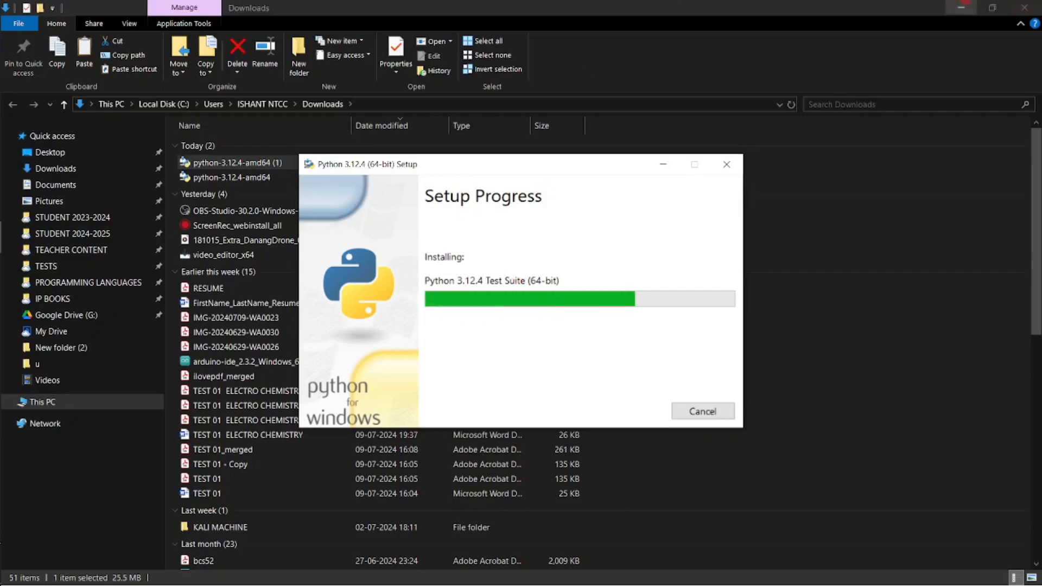
left_click(963, 7)
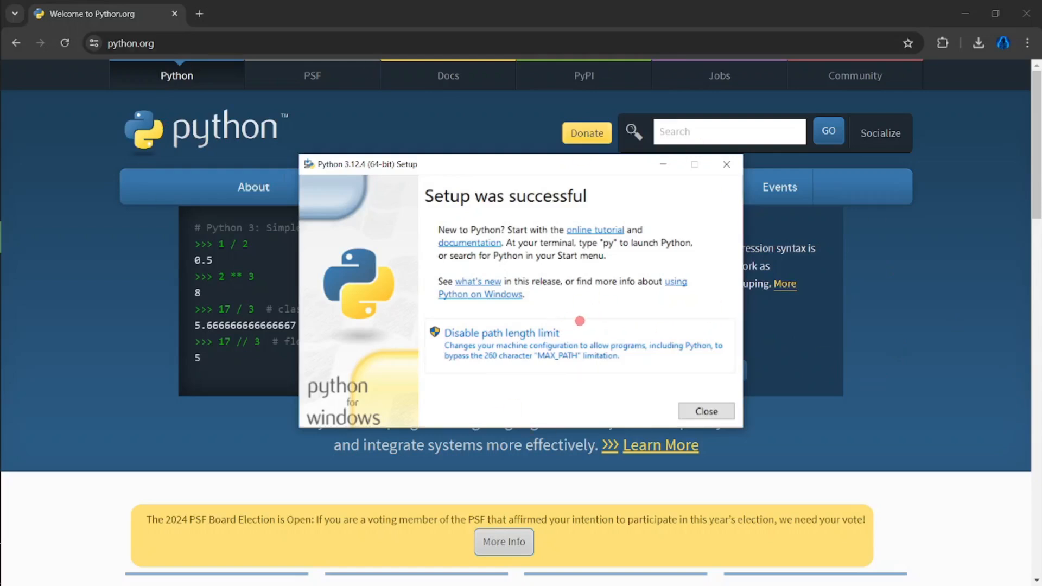
left_click(705, 410)
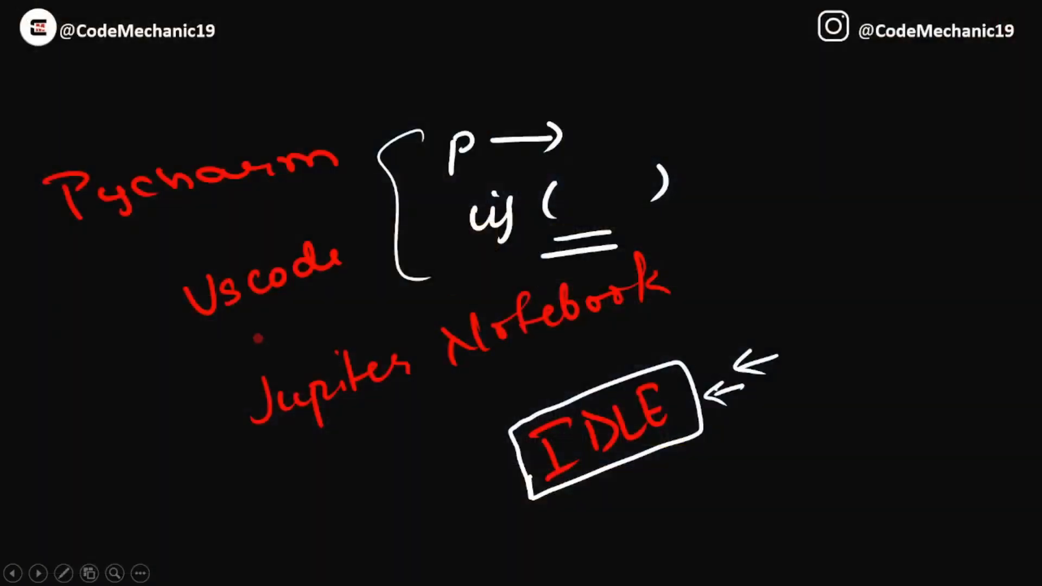
Search Windows for "idle" and open IDLE (Python 3.12 64-bit)
key("super")
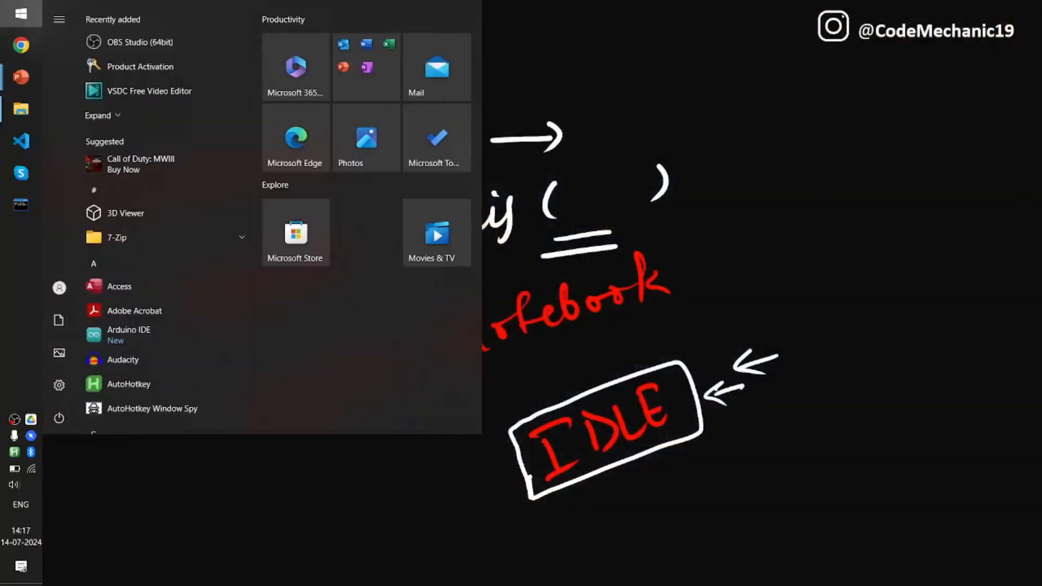
type("idle")
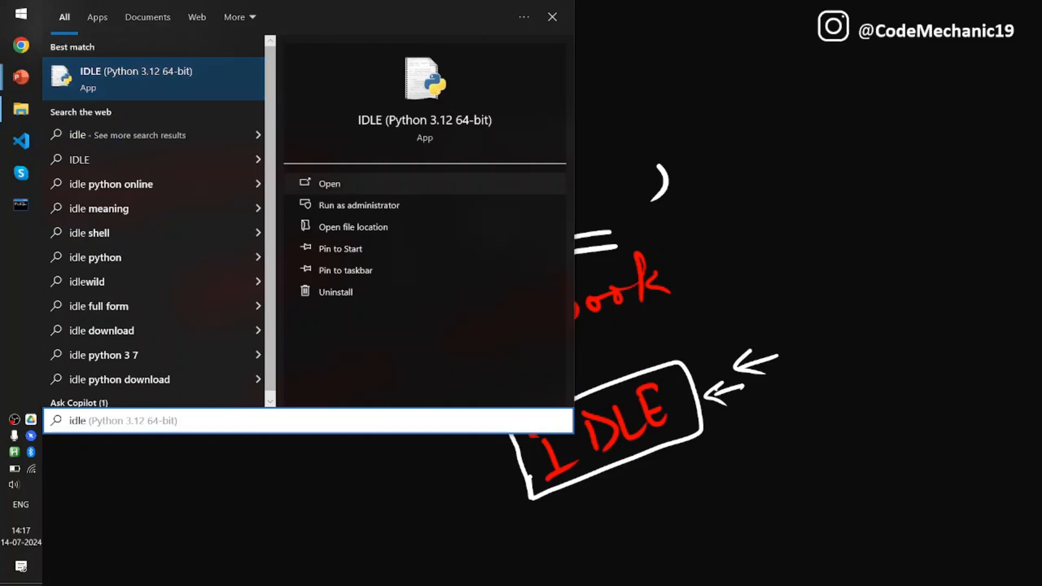
left_click(329, 184)
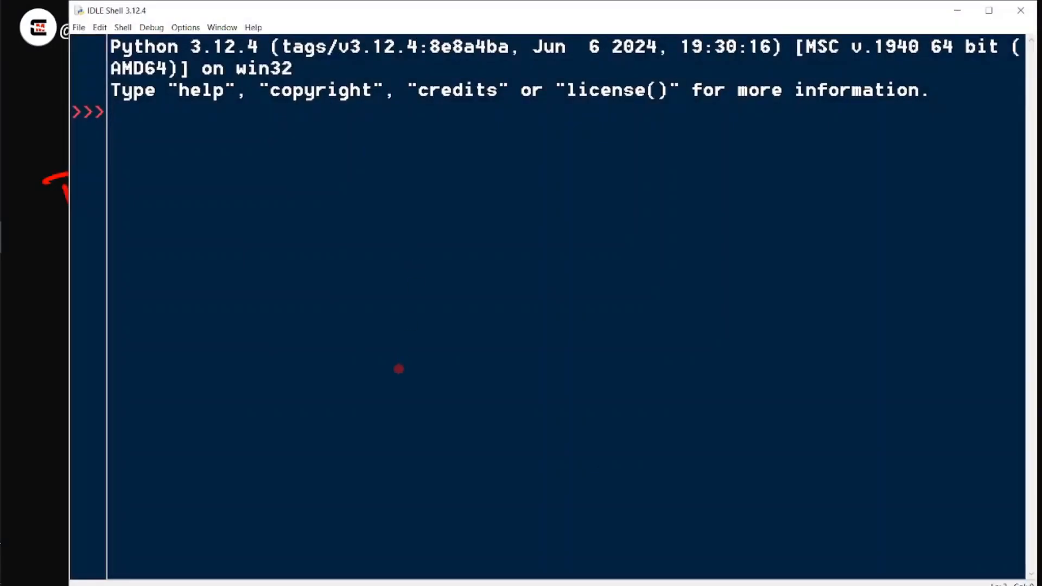
key("super")
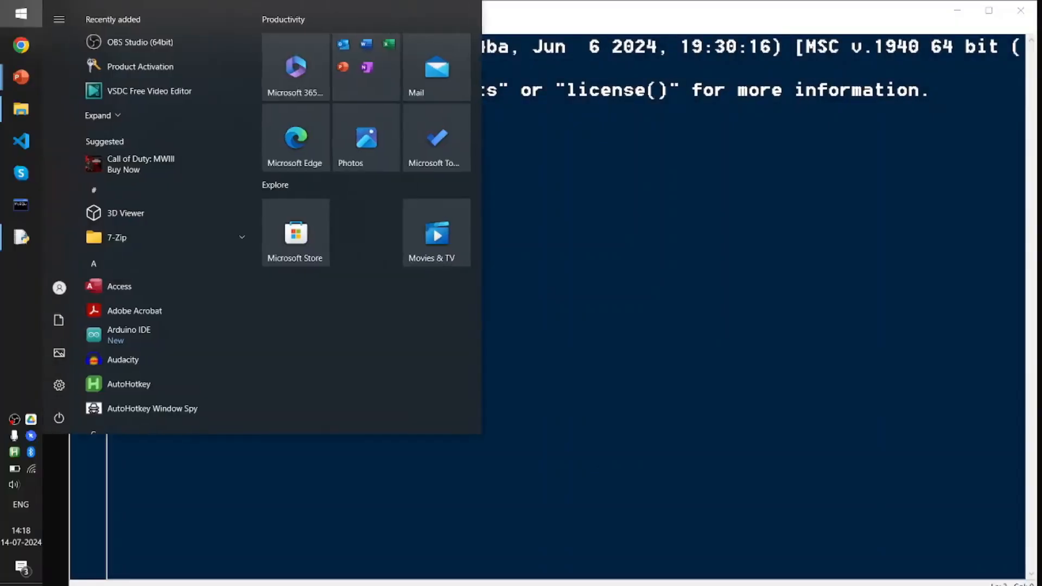
key("Escape")
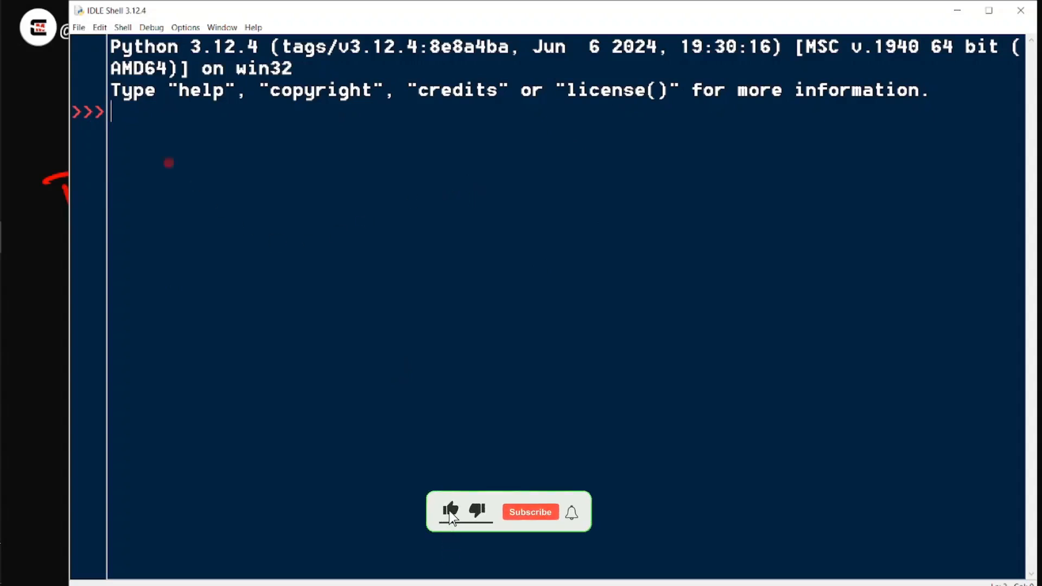
Create a blank script file from the shell and close it unsaved, twice
left_click(79, 27)
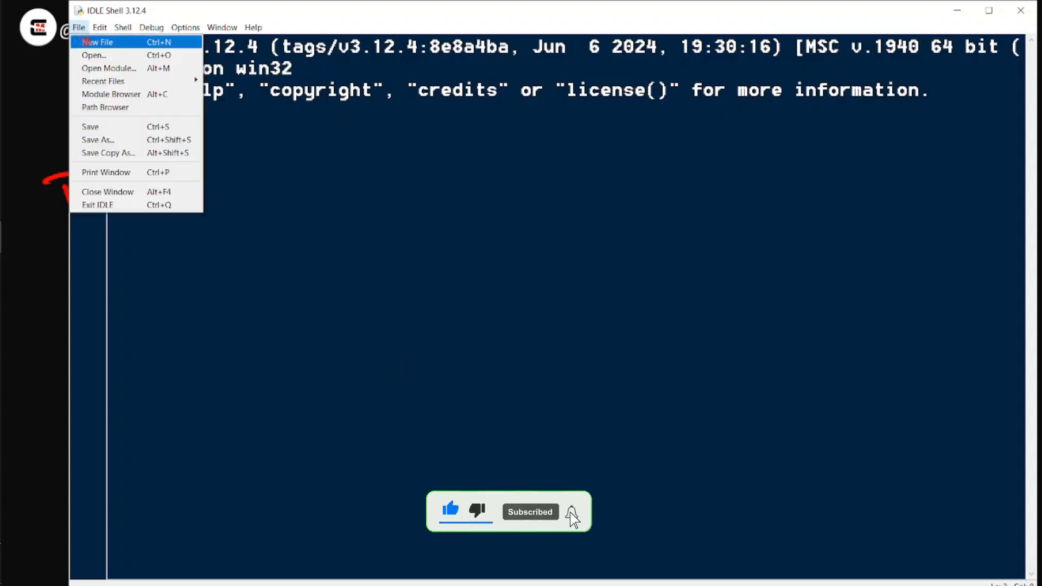
left_click(97, 42)
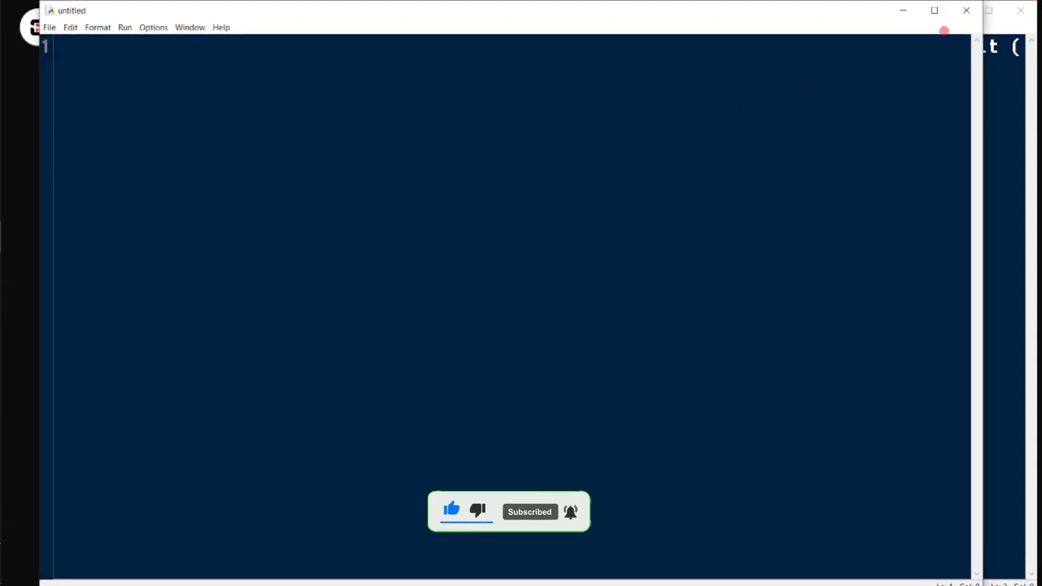
left_click(966, 10)
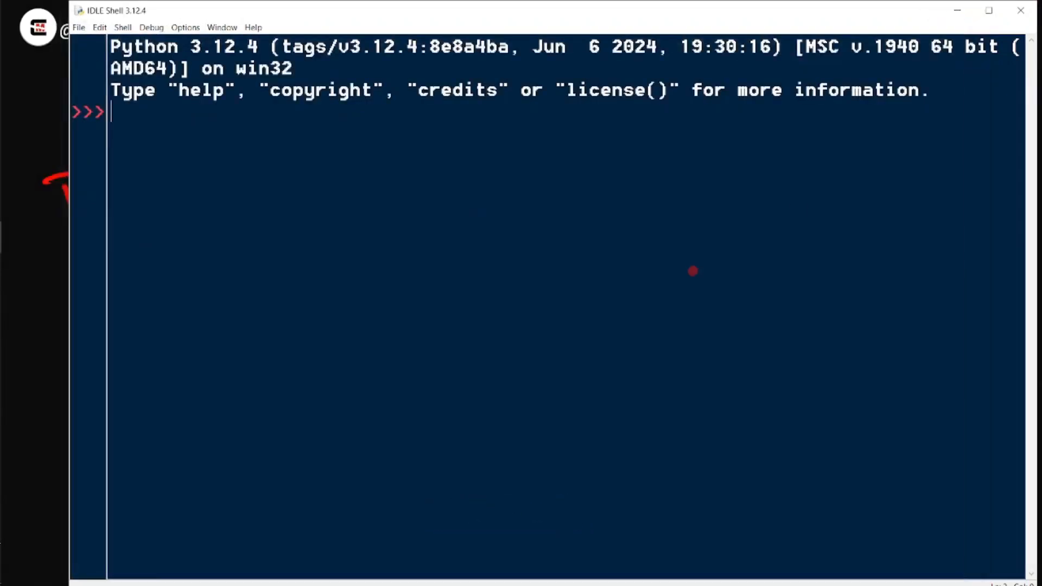
key("ctrl+n")
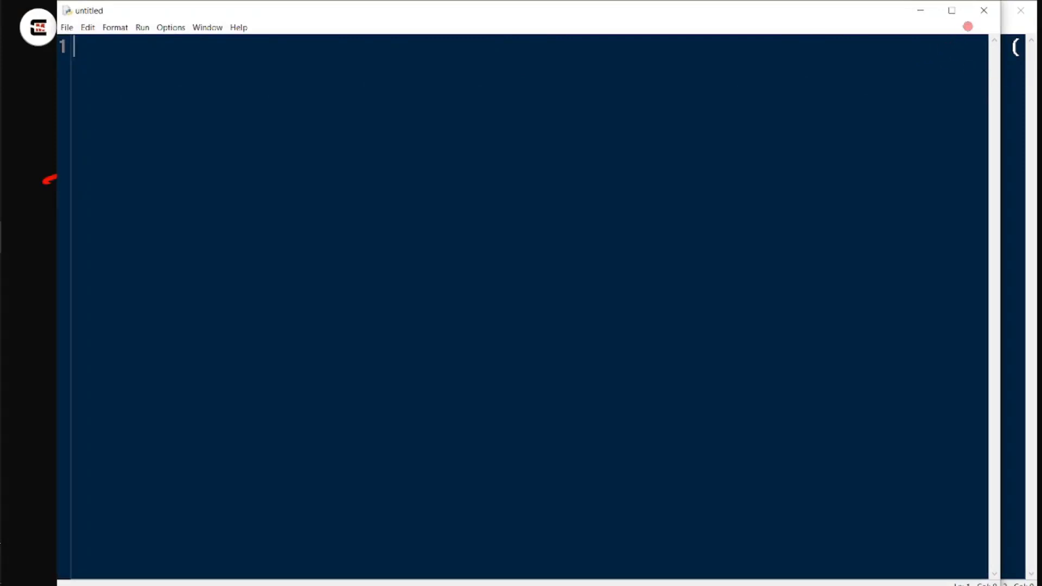
left_click(982, 10)
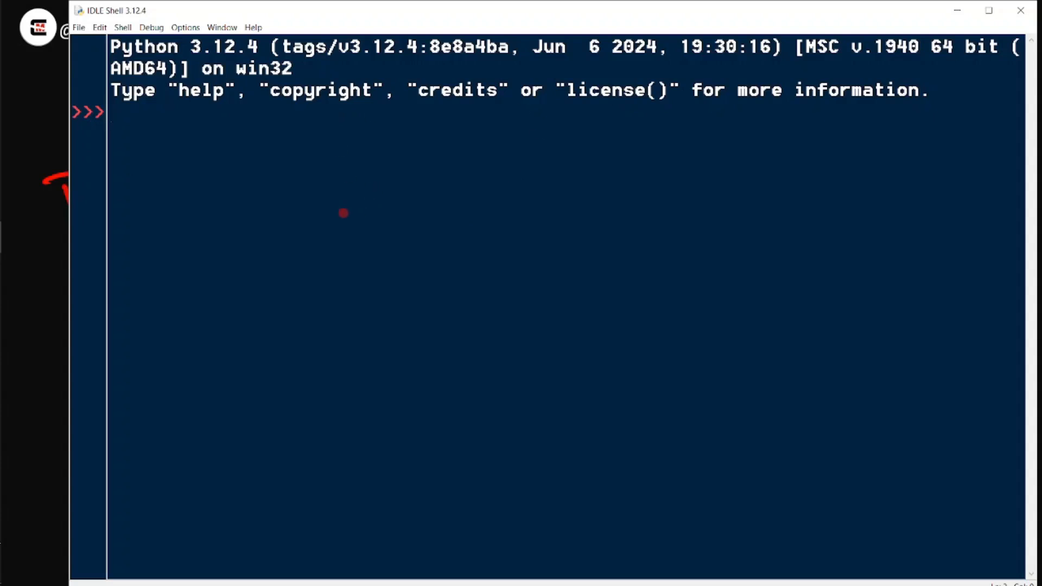
Run print("Hello") at the shell prompt
type("print()")
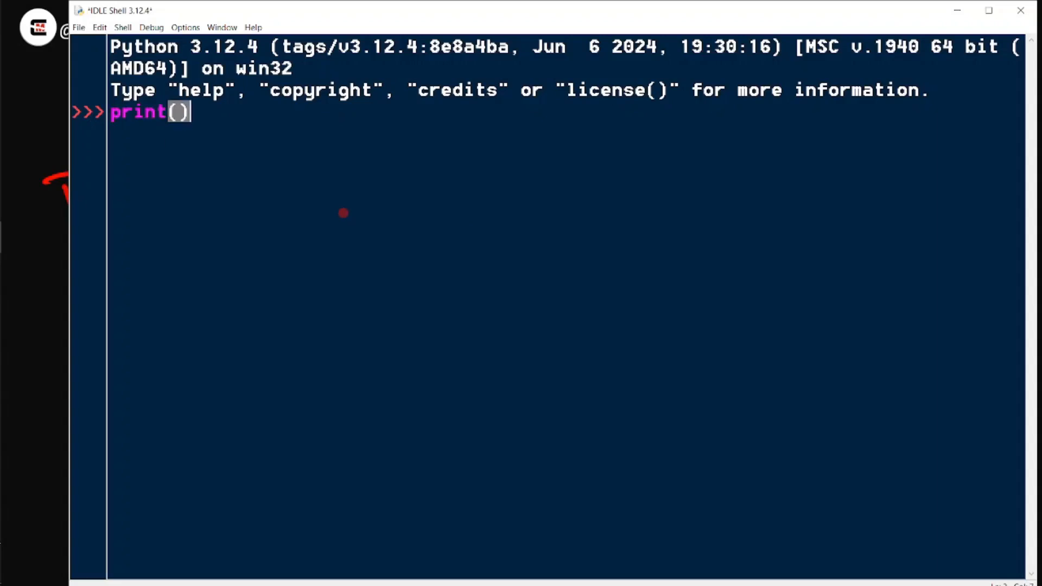
key("Left")
type("\"\"")
key("Left")
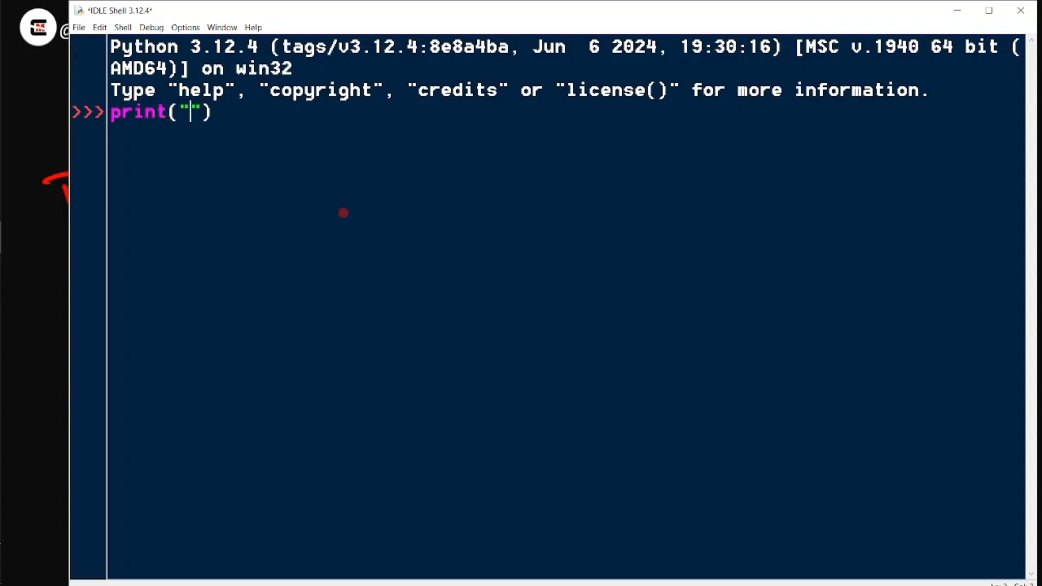
type("Hello")
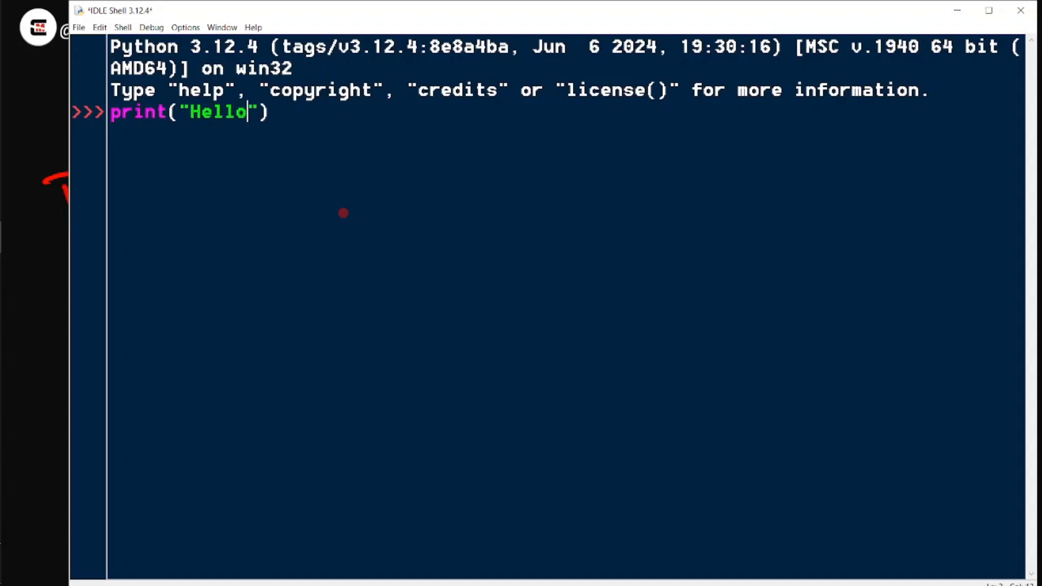
key("Return")
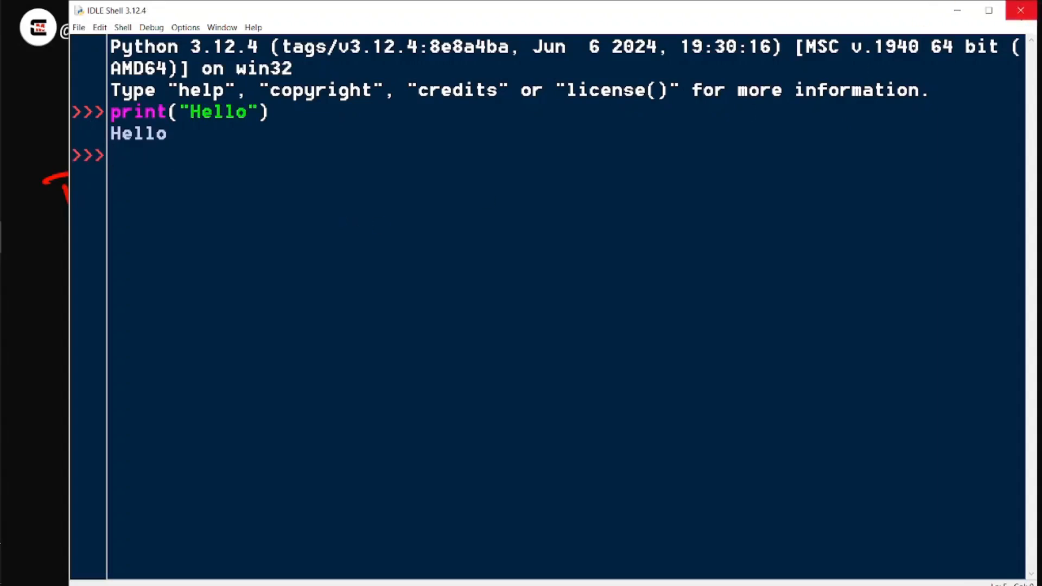
Close the IDLE shell and relaunch IDLE (Python 3.12 64-bit) through a Windows search for "idle"
left_click(1020, 10)
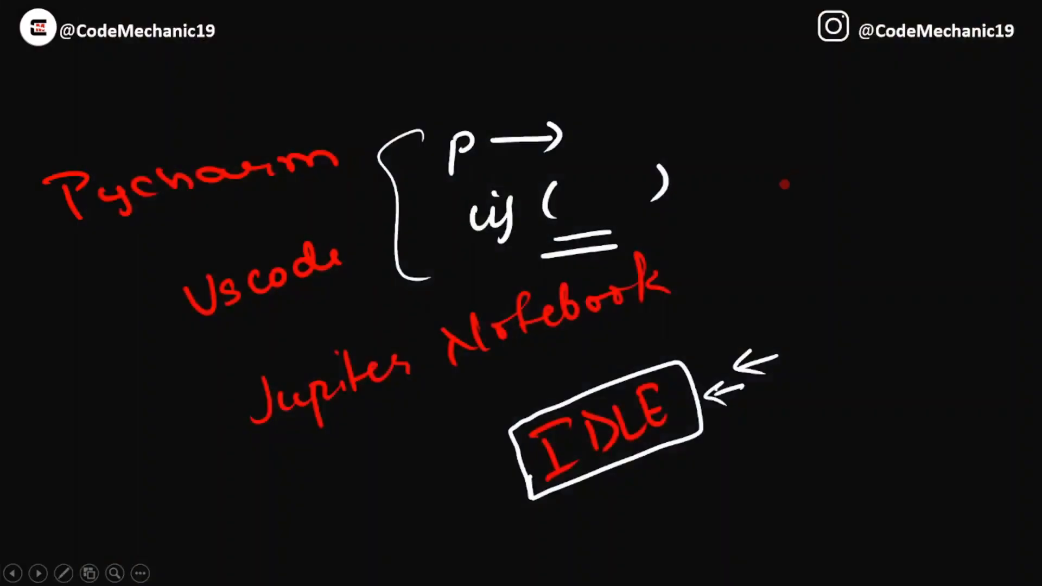
key("super")
type("idle")
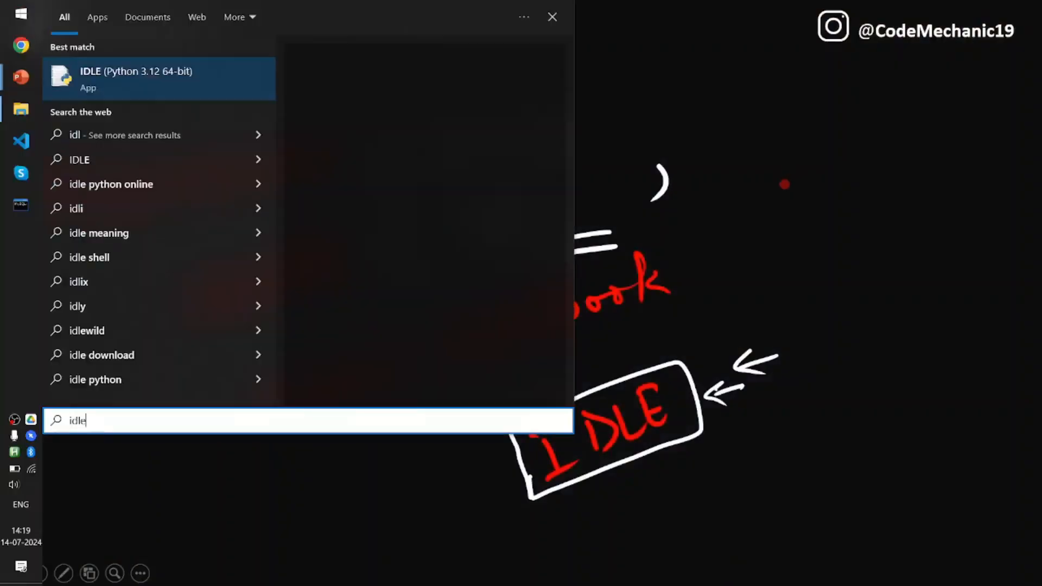
key("Return")
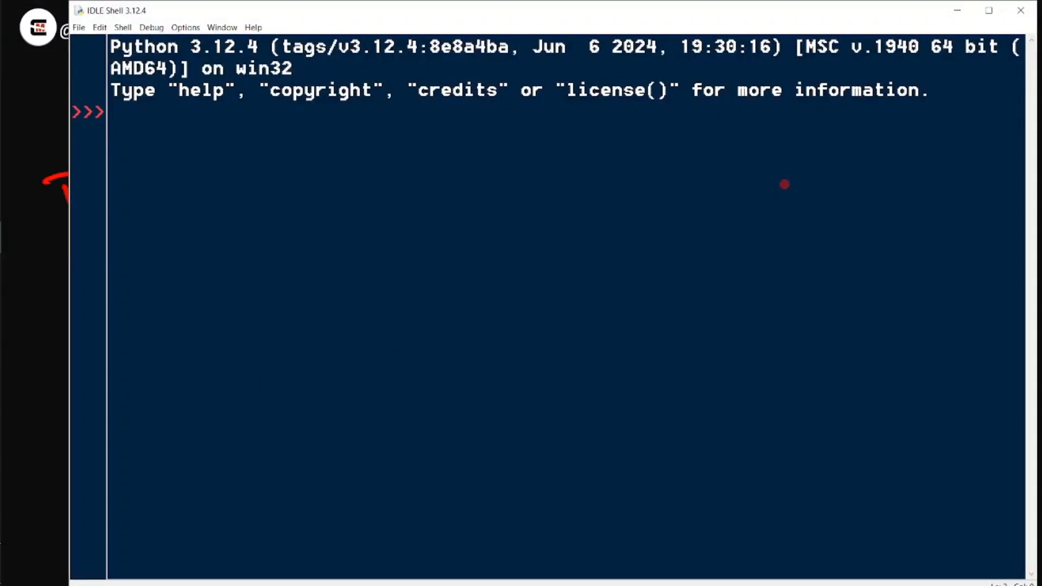
Create a new blank script file and look over its run commands before returning to the shell
key("ctrl+n")
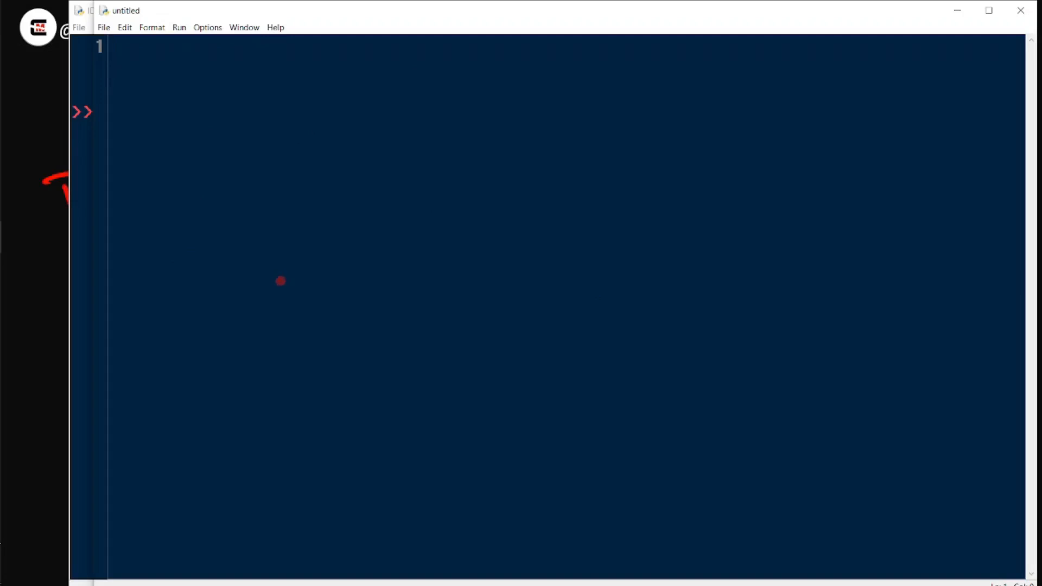
left_click(179, 25)
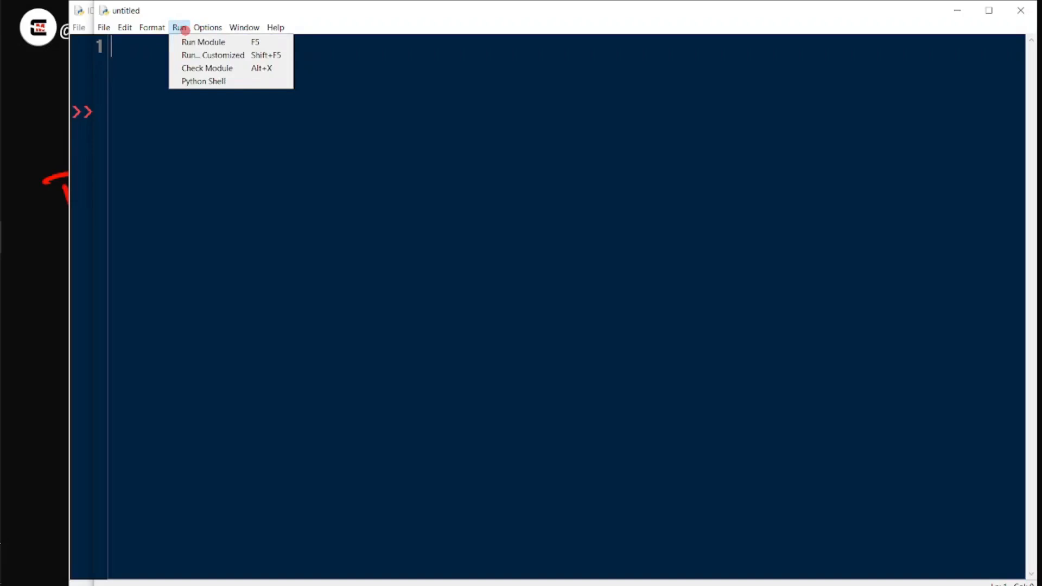
left_click(187, 143)
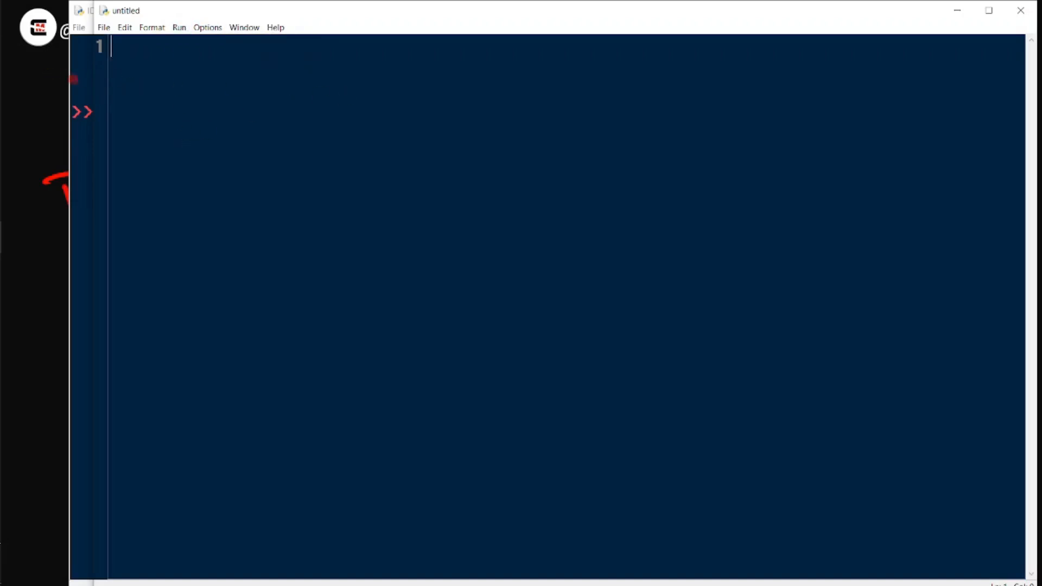
left_click(76, 83)
left_click(161, 128)
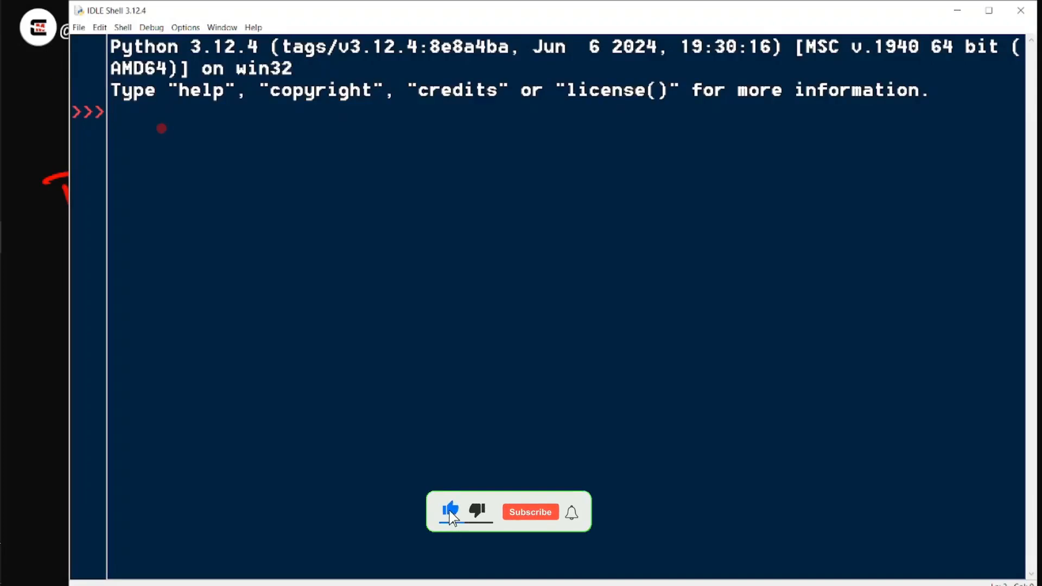
Bring up a blank script window and switch back to the shell prompt
key("ctrl+n")
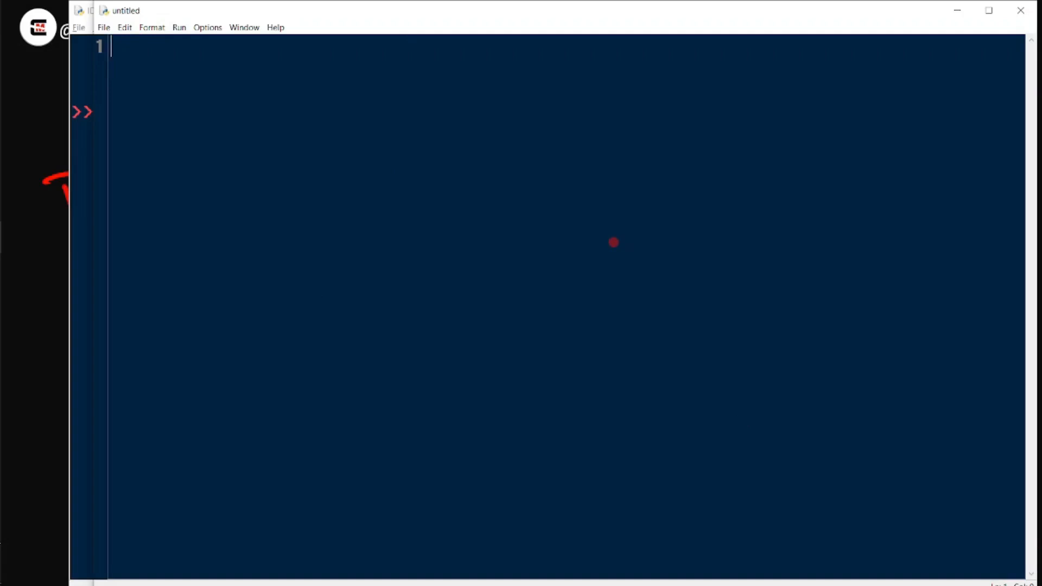
left_click(76, 172)
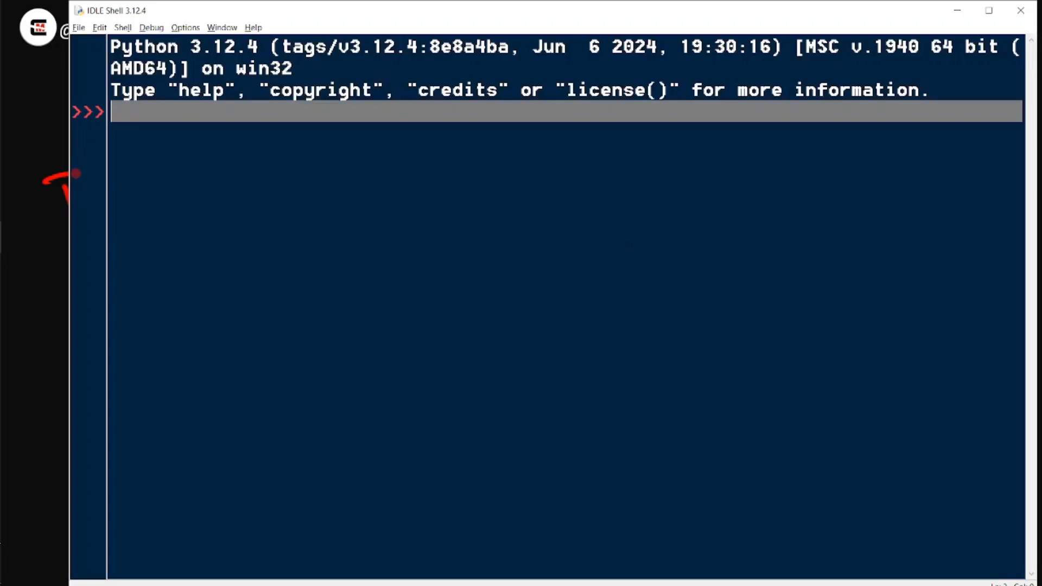
left_click(226, 171)
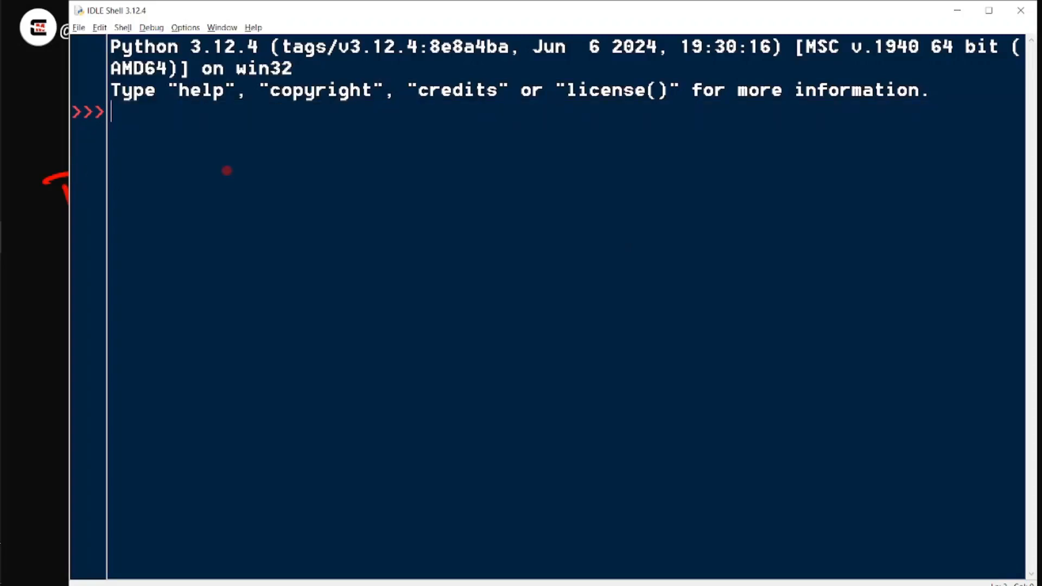